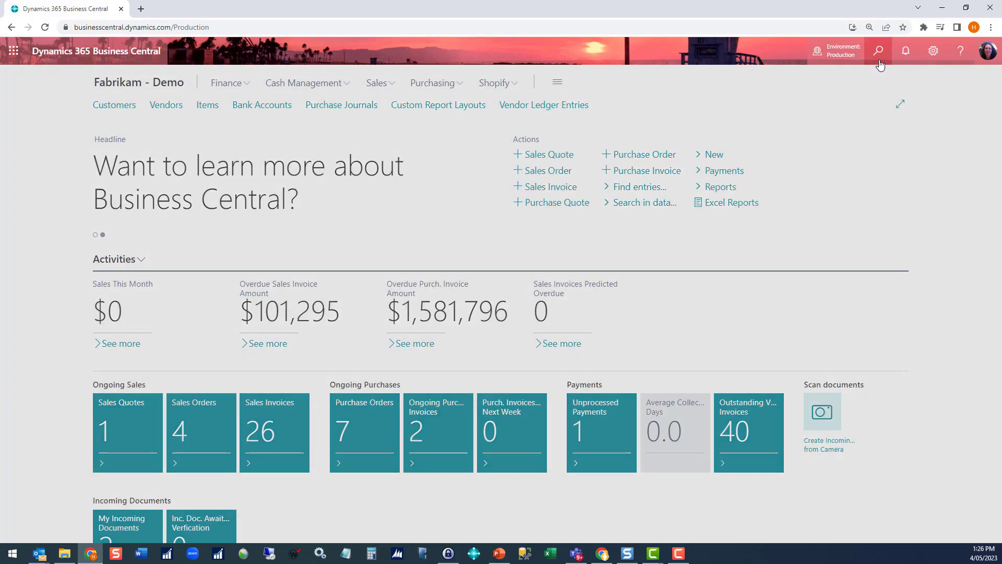
Step: Find A000005 Hanger Equipment in Fixed Assets and scroll to its ACCOUNTING and TAXATION depreciation books
type("x ")
type("ass")
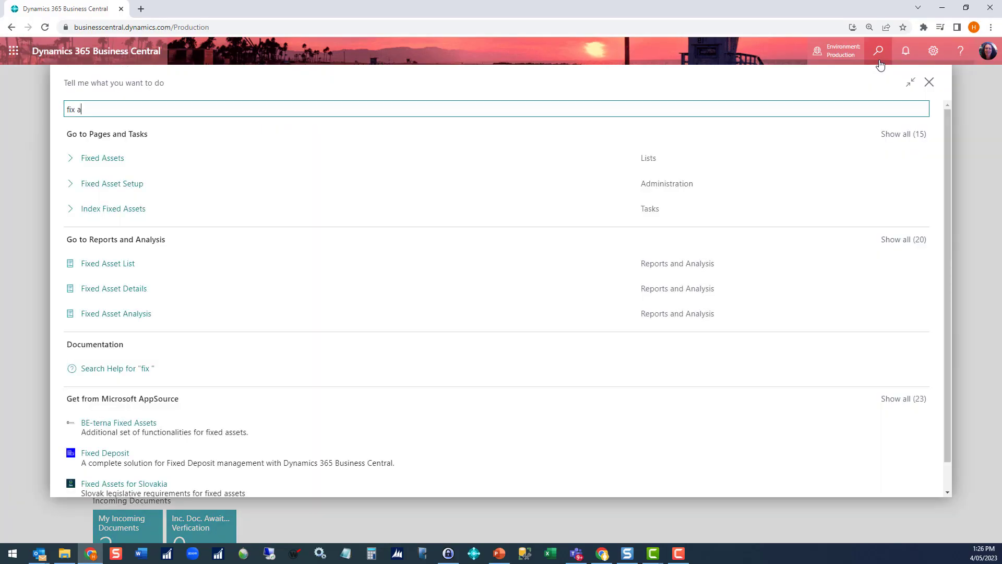
left_click(99, 157)
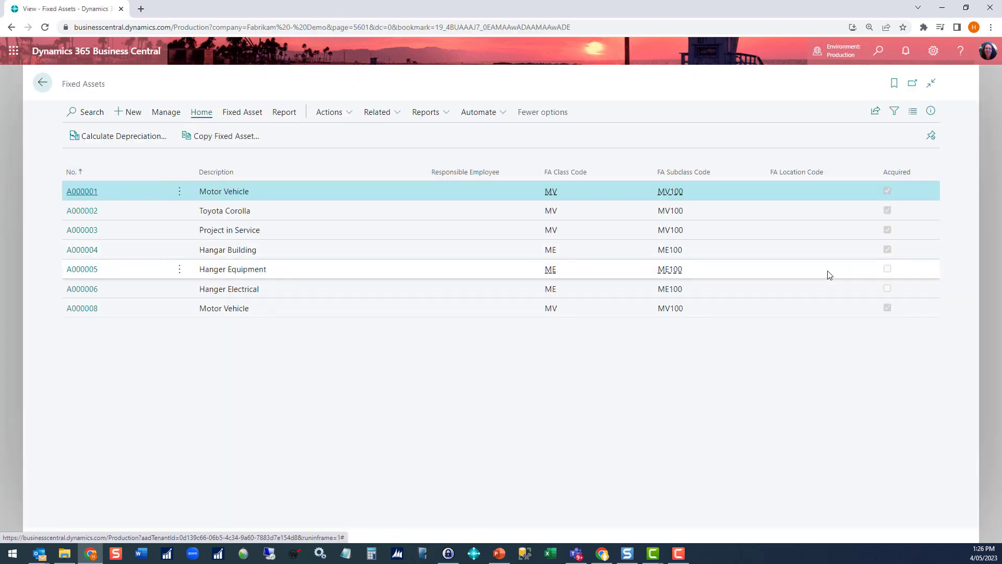
left_click(105, 268)
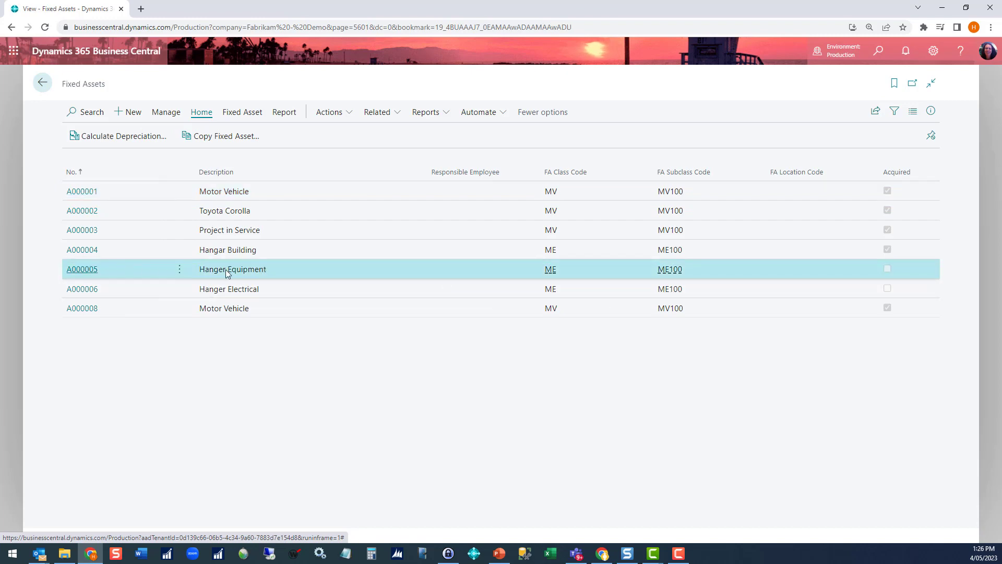
left_click(82, 269)
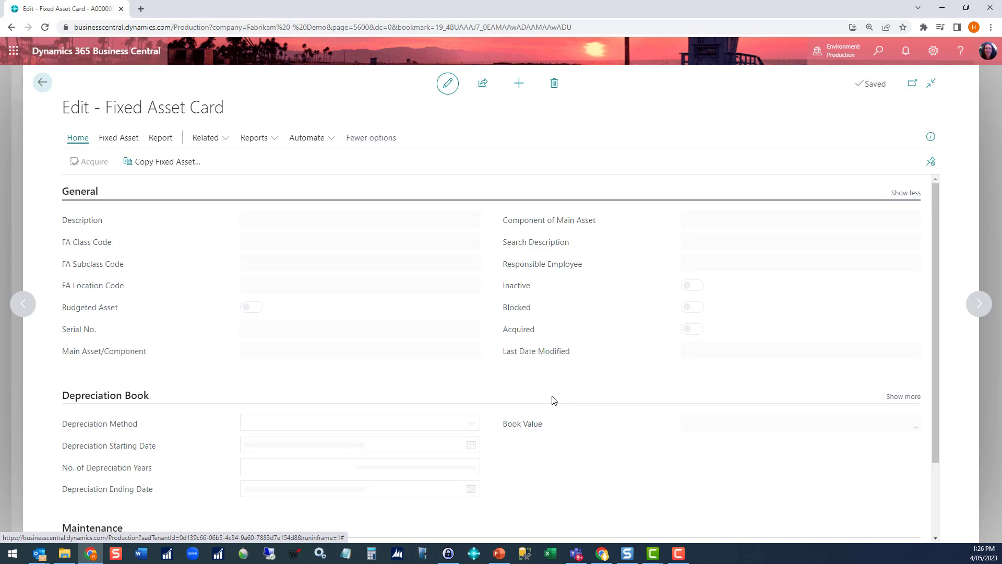
scroll(551, 400, "down", 2)
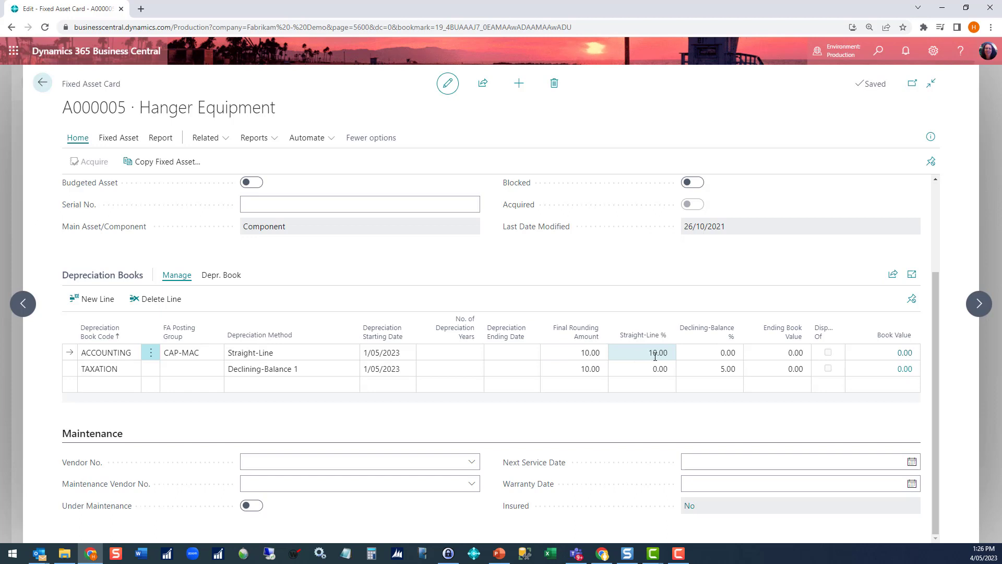
Step: Return home and open the Fixed Asset G/L Journals page via search
left_click(44, 83)
left_click(43, 83)
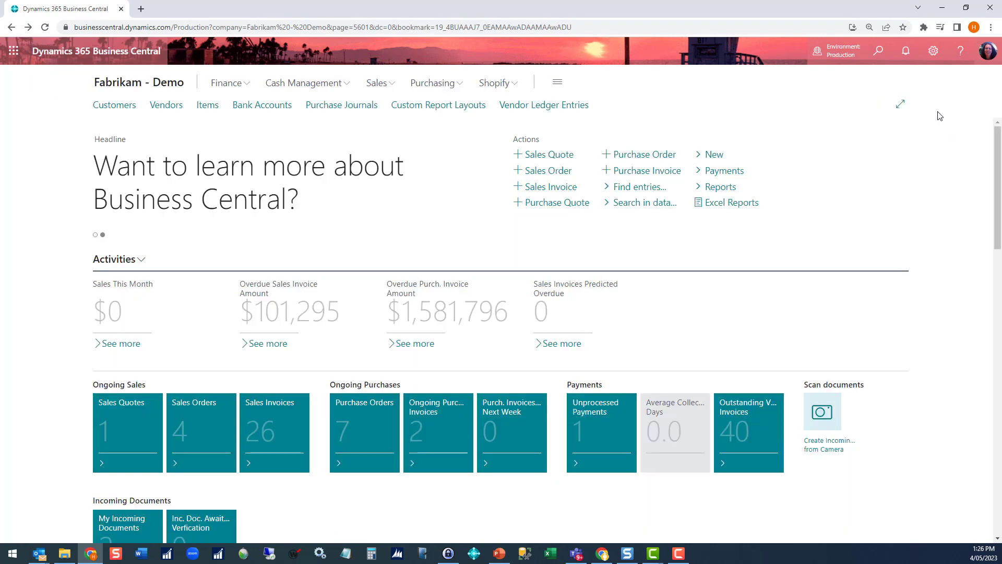
left_click(873, 53)
type("fix ass")
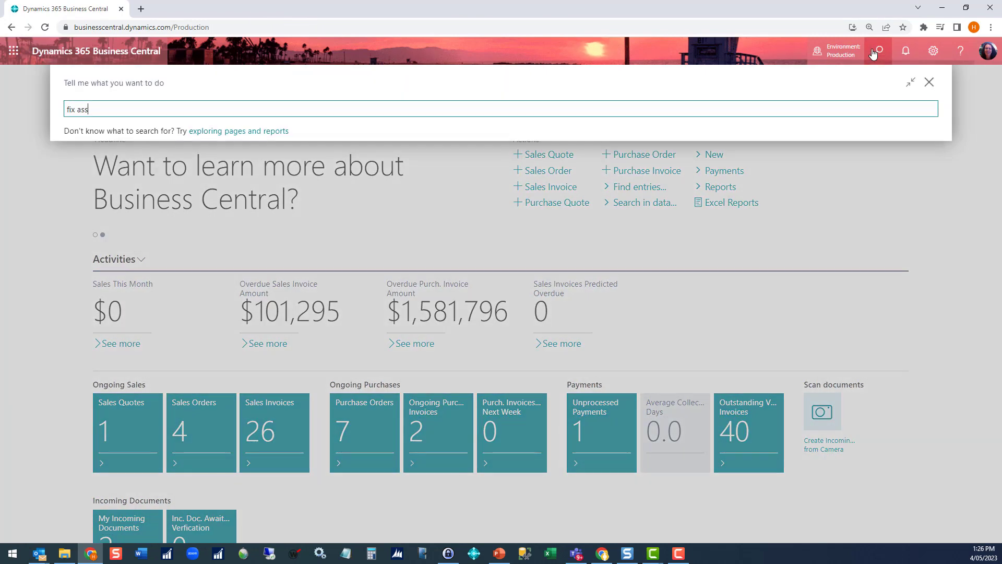
type(" g")
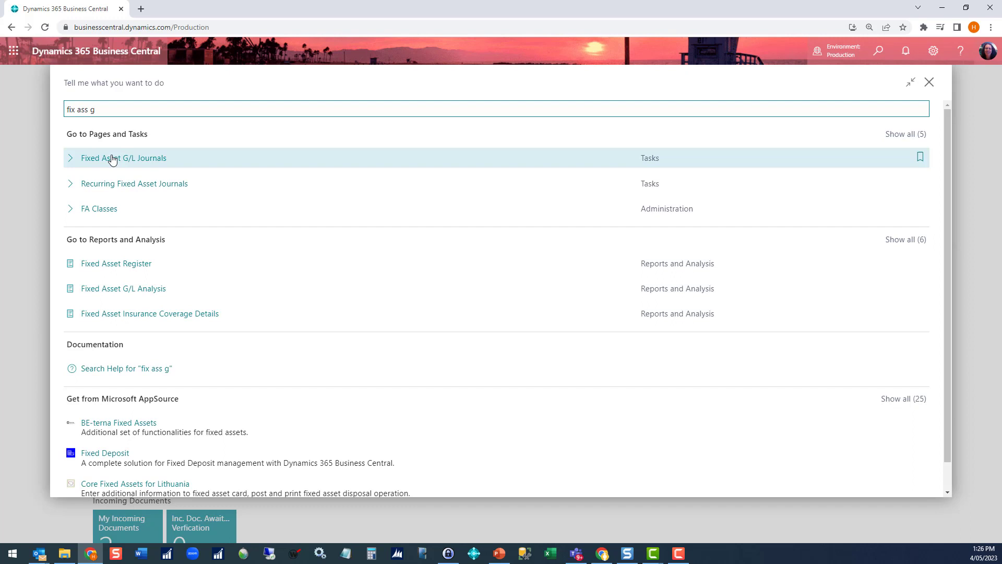
left_click(112, 158)
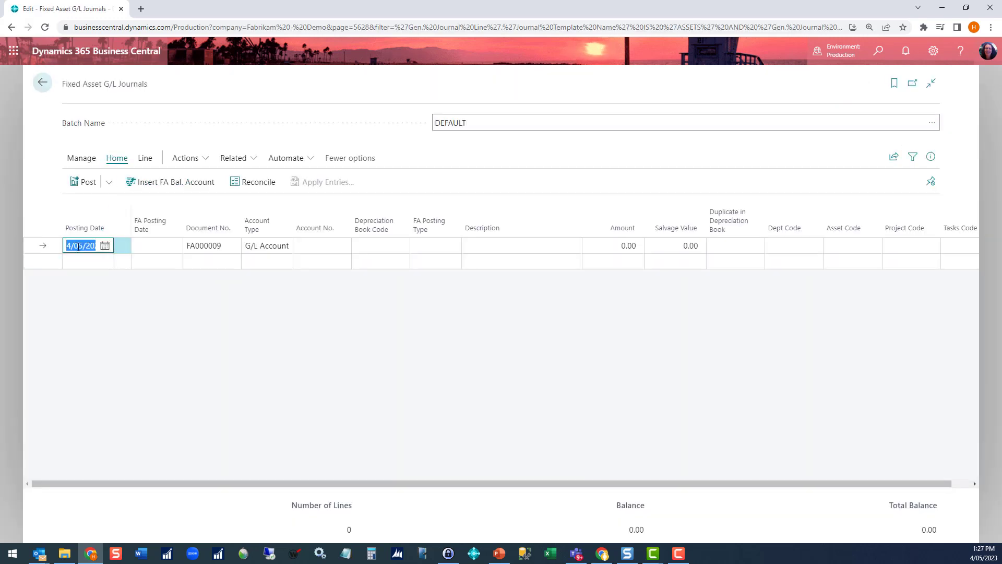
Step: Start a journal line dated 01/05/2023 for fixed asset A000005 on the ACCOUNTING book
type("01052023")
key("Tab")
type("0105")
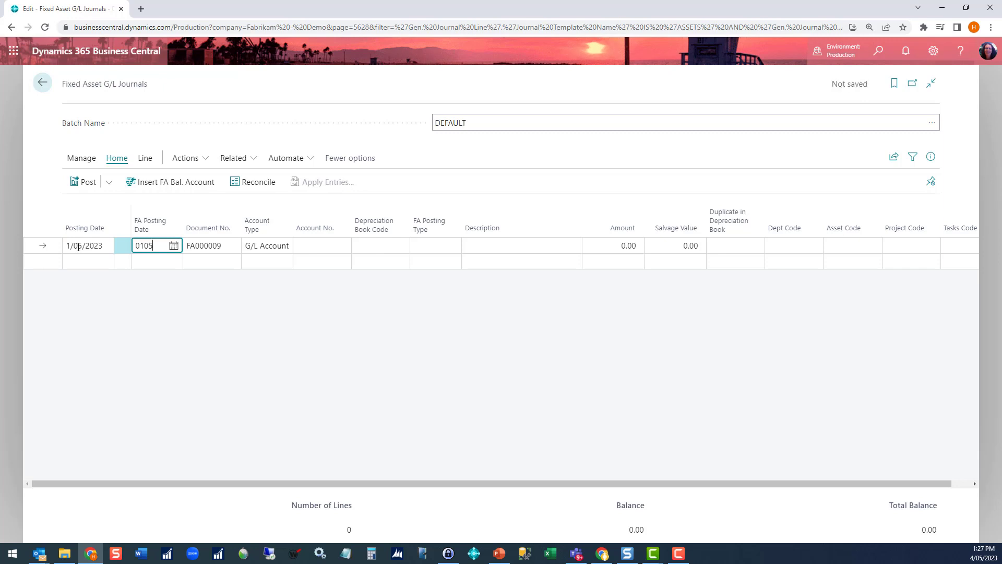
type("2023")
key("Tab")
key("Tab")
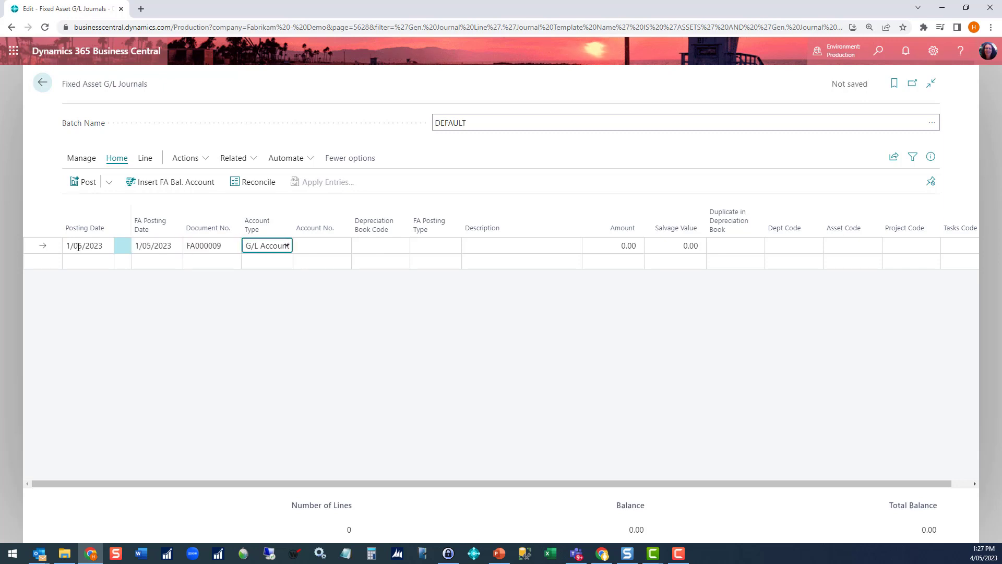
key("f")
key("Tab")
type("5")
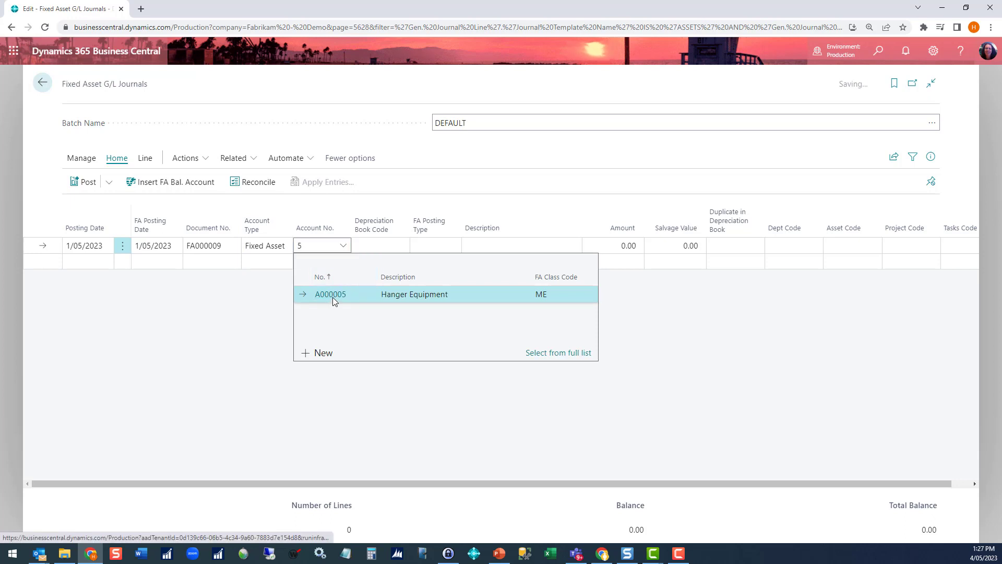
left_click(333, 296)
key("Tab")
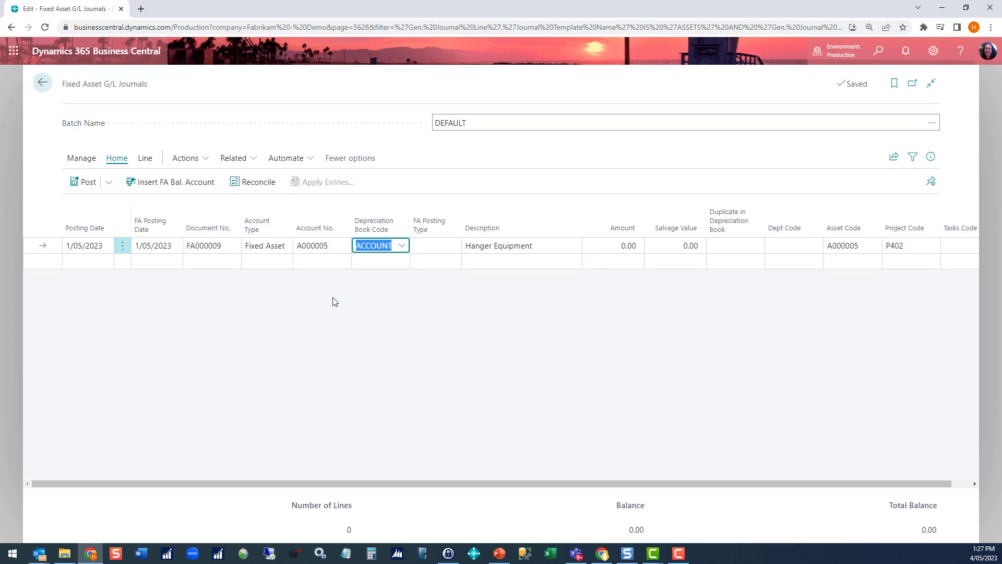
key("Tab")
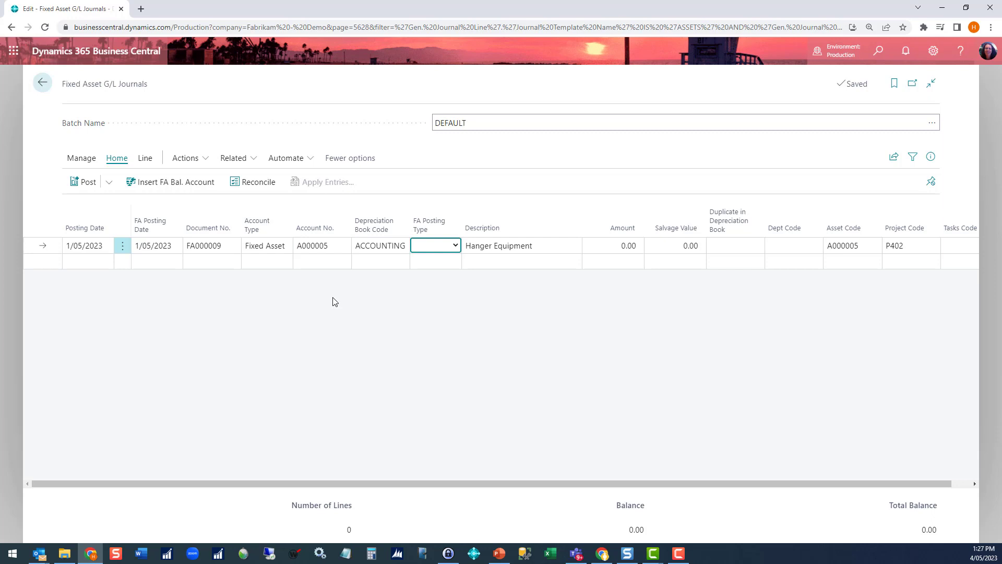
Step: Make the line an Acquisition of 10,000 with a -1,000 salvage value
key("a")
key("Tab")
key("Tab")
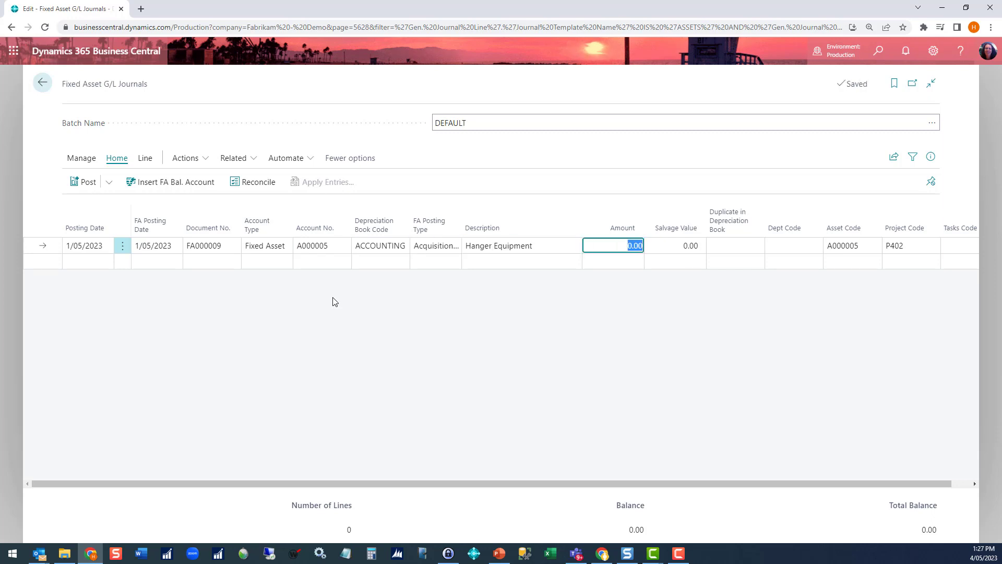
type("10,000")
key("Tab")
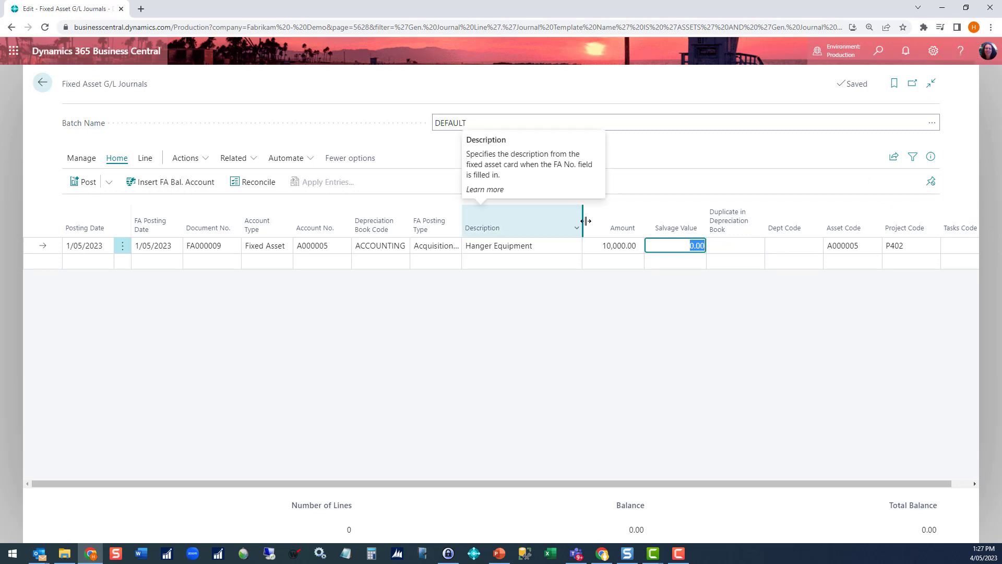
key("BackSpace")
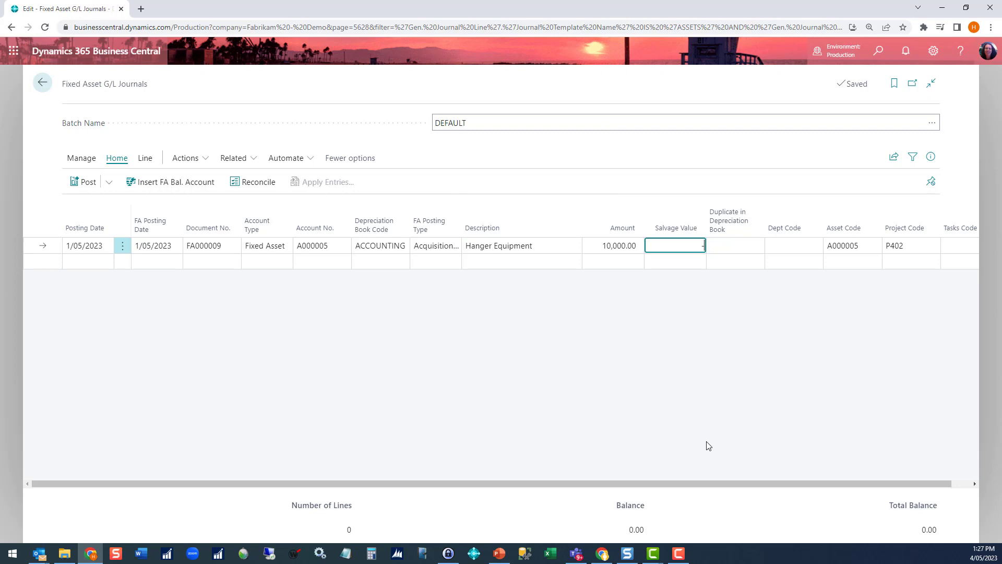
type("-1000")
key("Down")
key("Up")
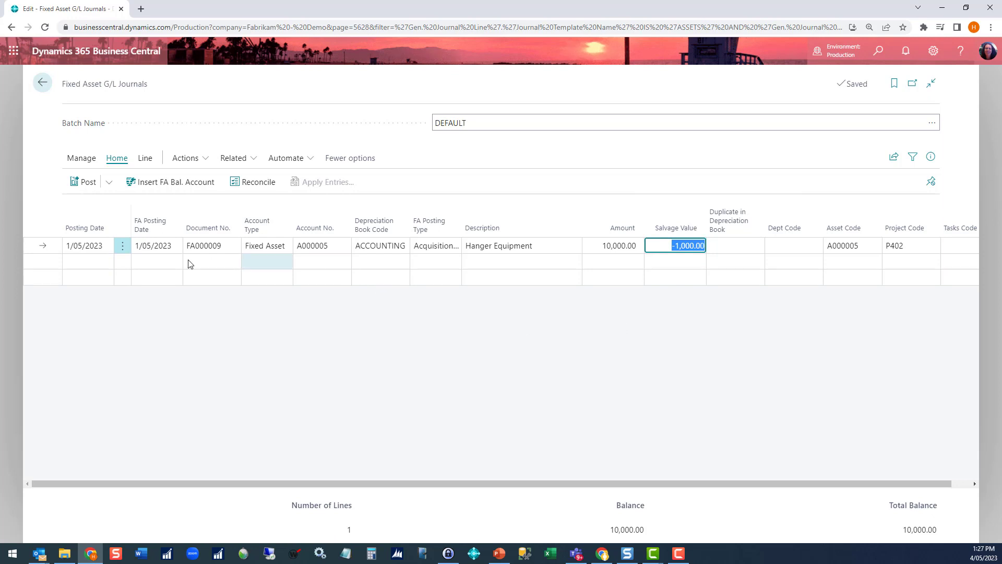
Step: Add the balancing G/L account line and post the journal, acknowledging the success message
left_click(167, 187)
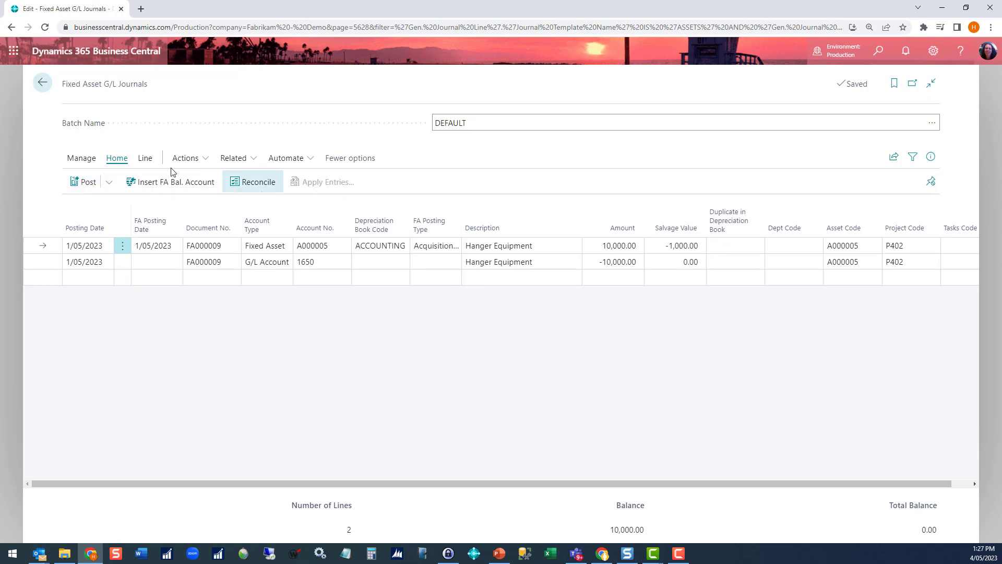
left_click(93, 181)
left_click(568, 335)
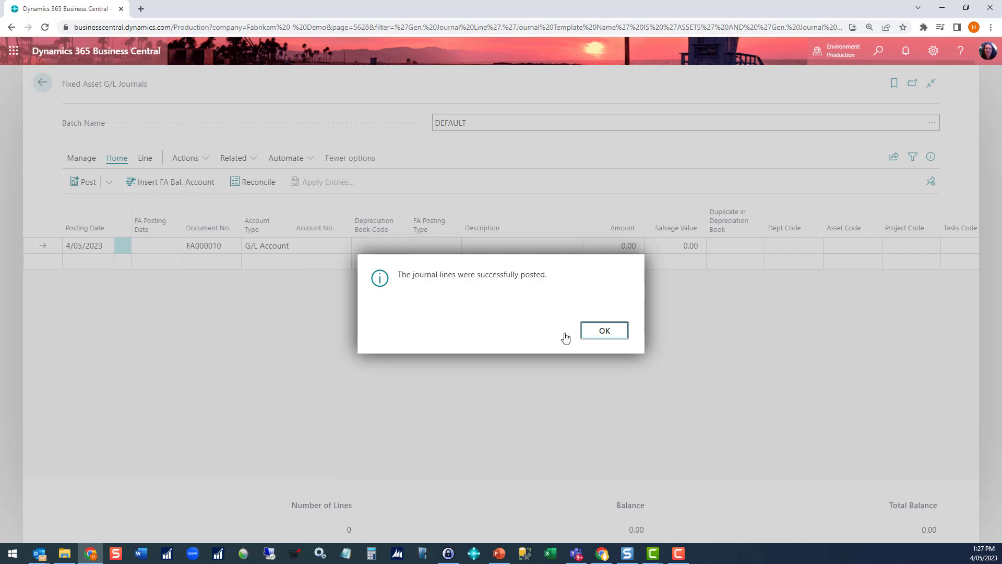
left_click(603, 330)
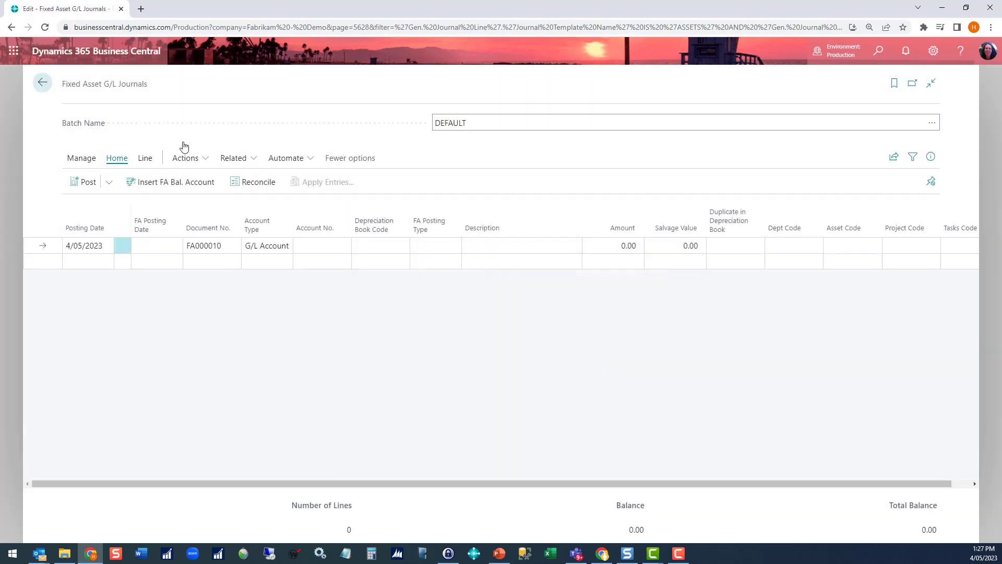
Step: Open the A000005 Hanger Equipment card from the Fixed Assets list
left_click(43, 84)
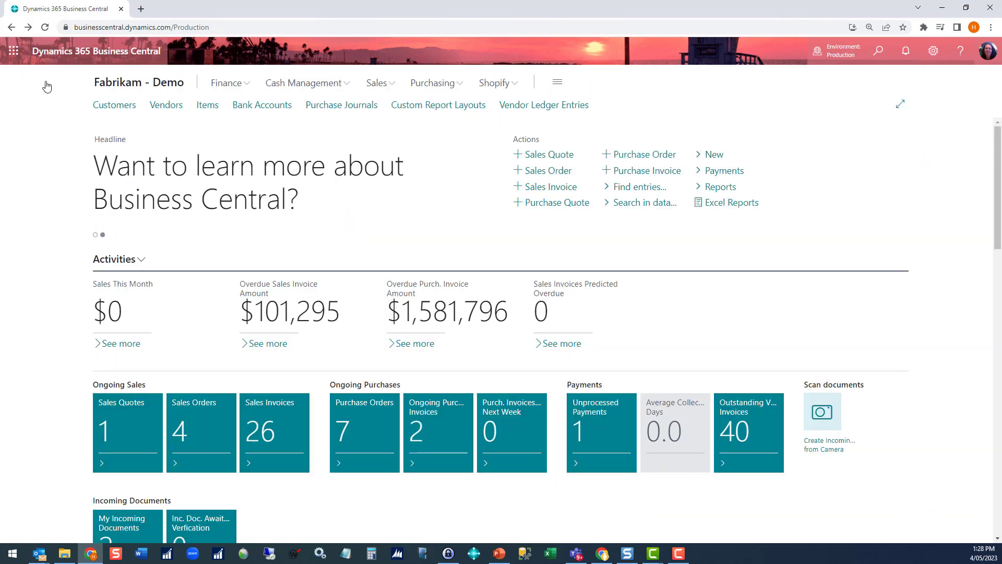
left_click(877, 52)
type("fix ass")
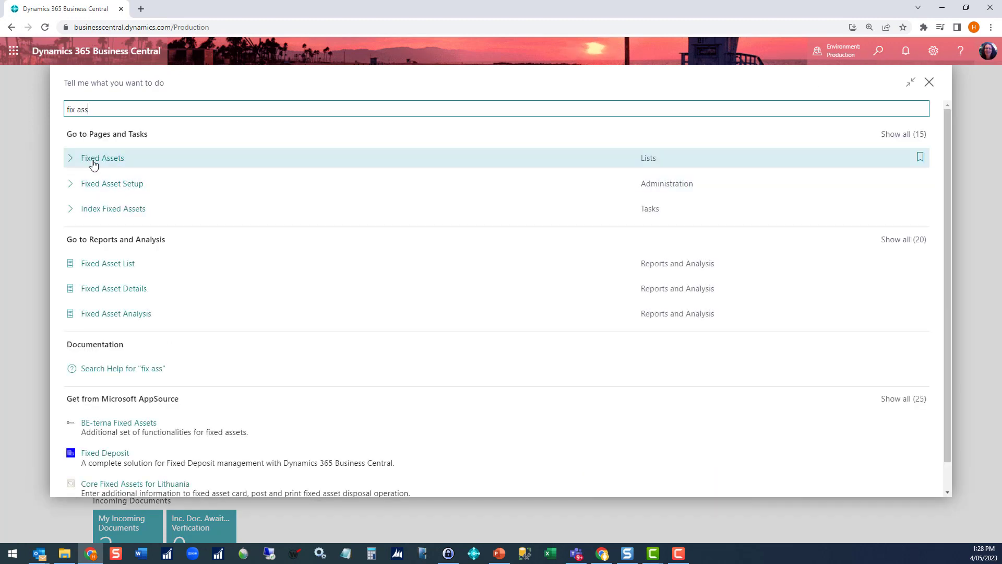
left_click(94, 159)
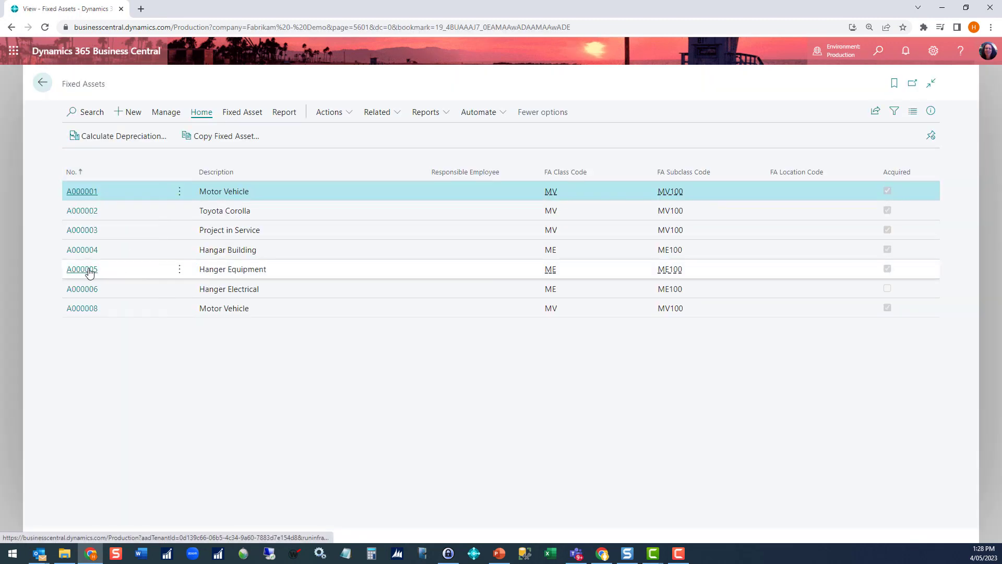
left_click(90, 270)
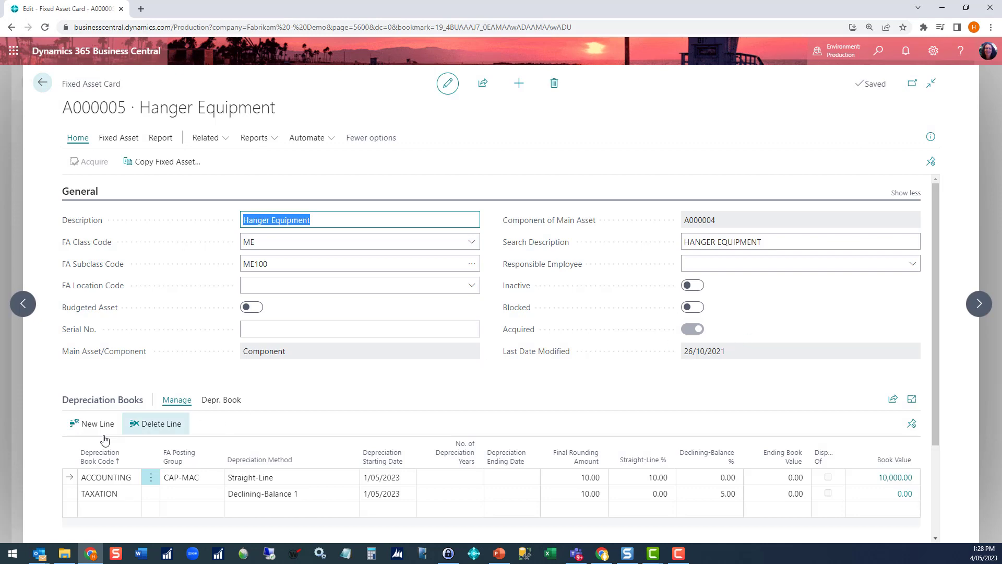
Step: Review the ACCOUNTING book's ledger entries for the 10,000 cost and -1,000 salvage, then return
left_click(280, 473)
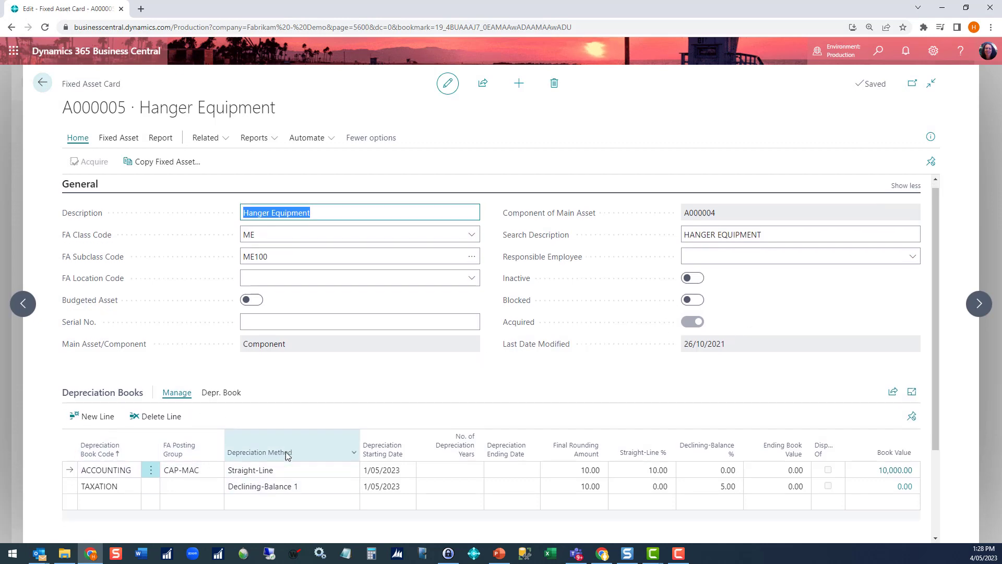
scroll(281, 473, "down", 3)
left_click(267, 353)
left_click(239, 275)
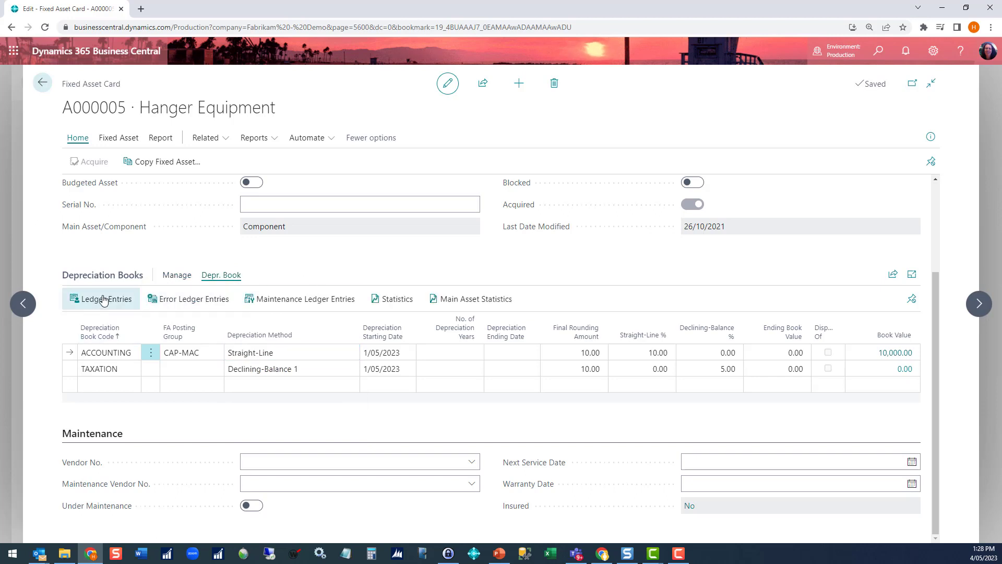
left_click(102, 299)
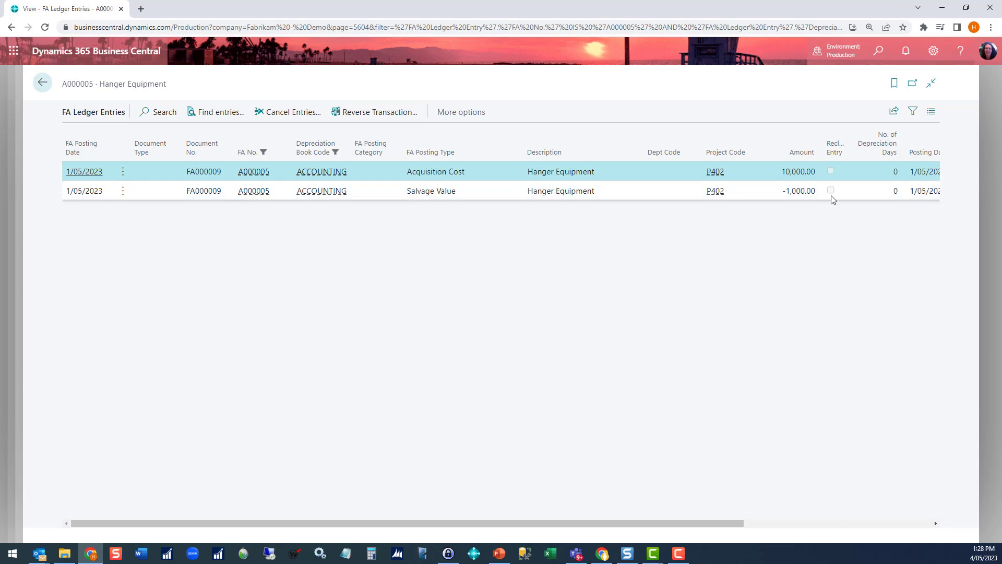
left_click(42, 82)
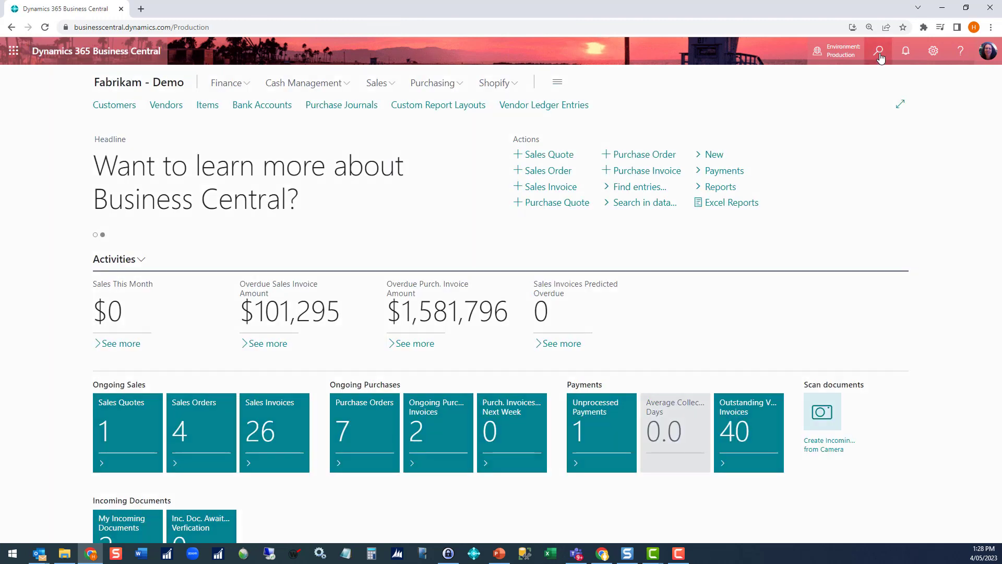
Step: Open Calculate Depreciation and set the FA posting date and posting date to 31/05/2023
left_click(879, 51)
type("calc dep")
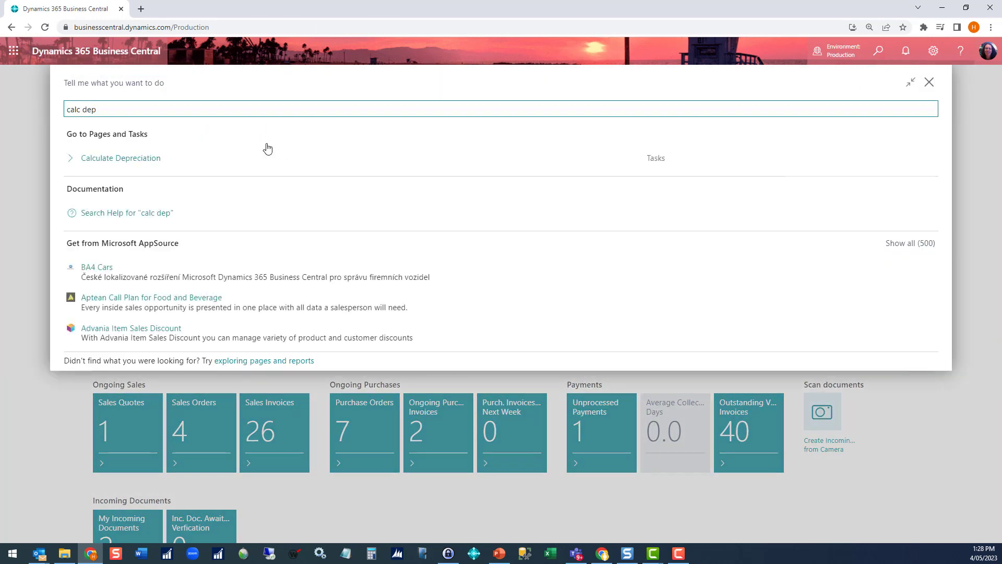
left_click(83, 158)
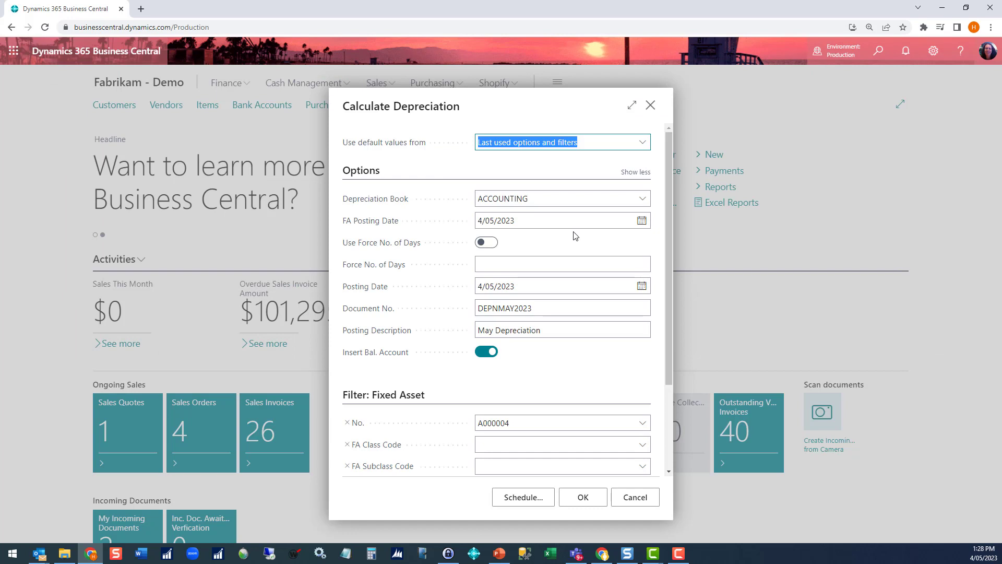
left_click(572, 223)
type("31/05/2023")
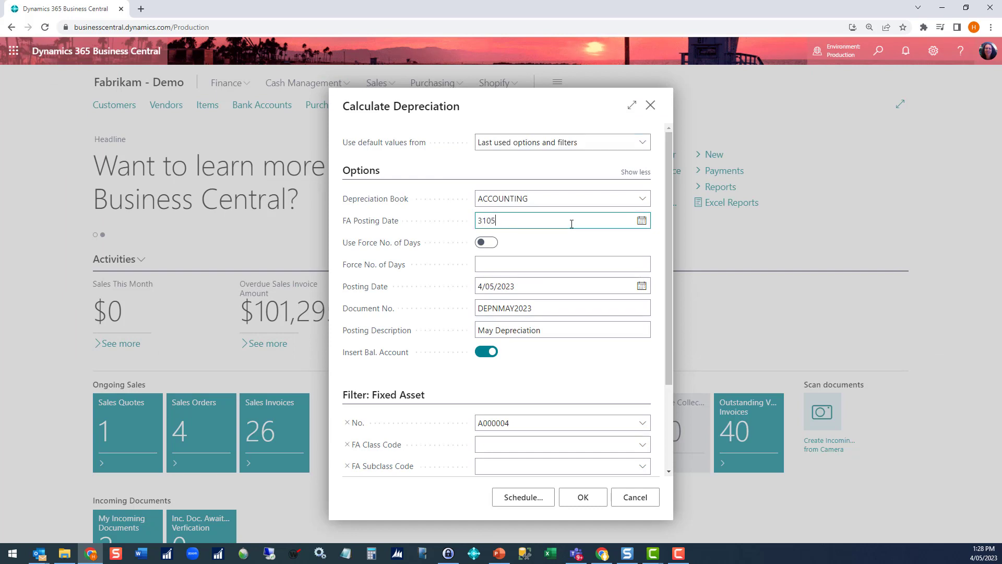
key("Tab")
left_click(546, 285)
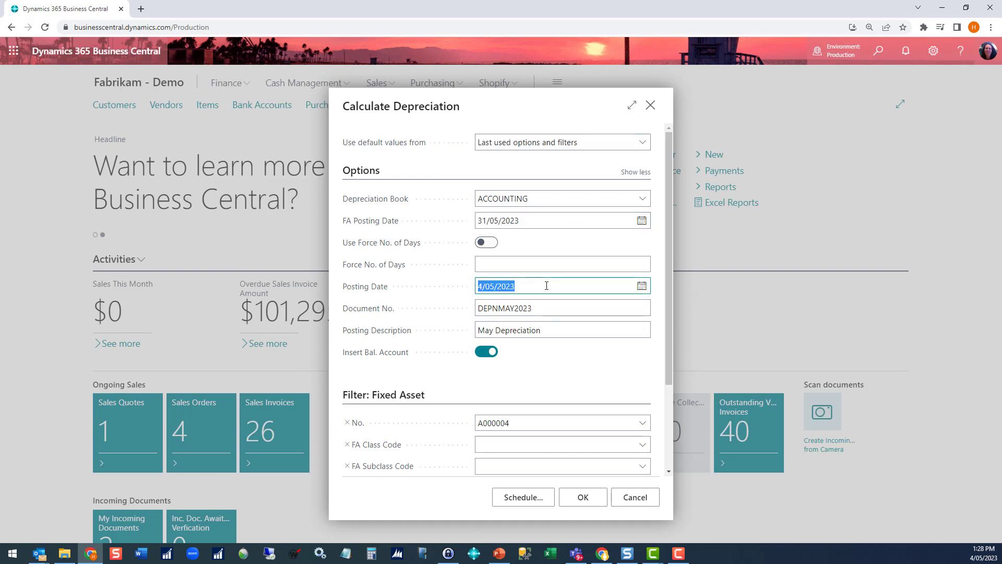
type("31/05/2023")
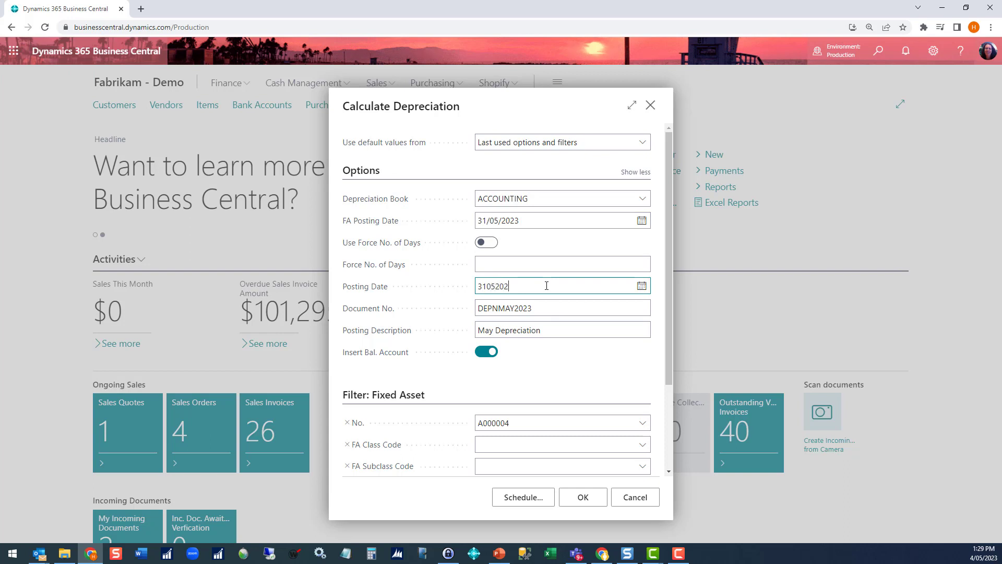
key("Tab")
Step: Change the No. filter from A000004 to A000005 and run the calculation
left_click(559, 420)
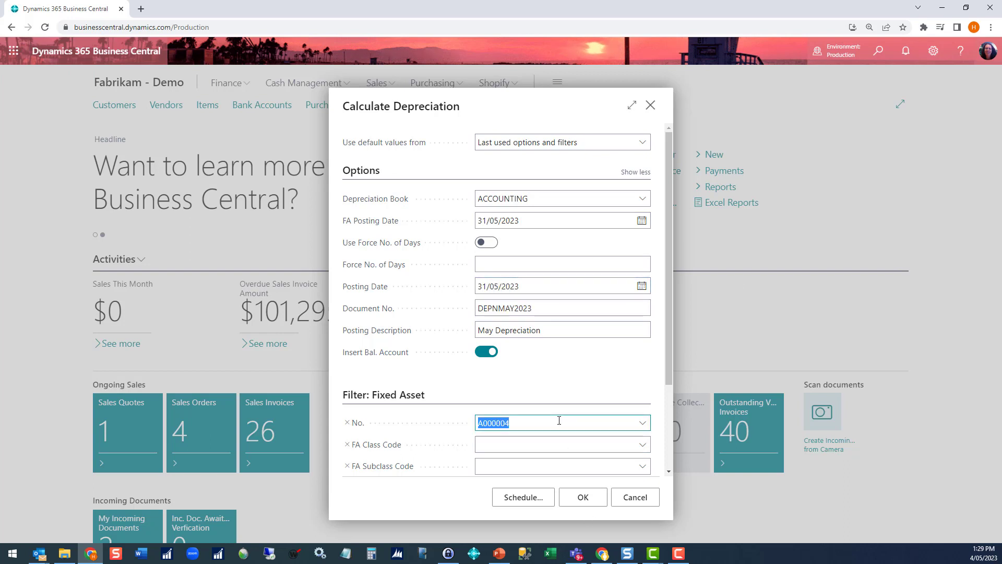
left_click(559, 421)
key("BackSpace")
type("5")
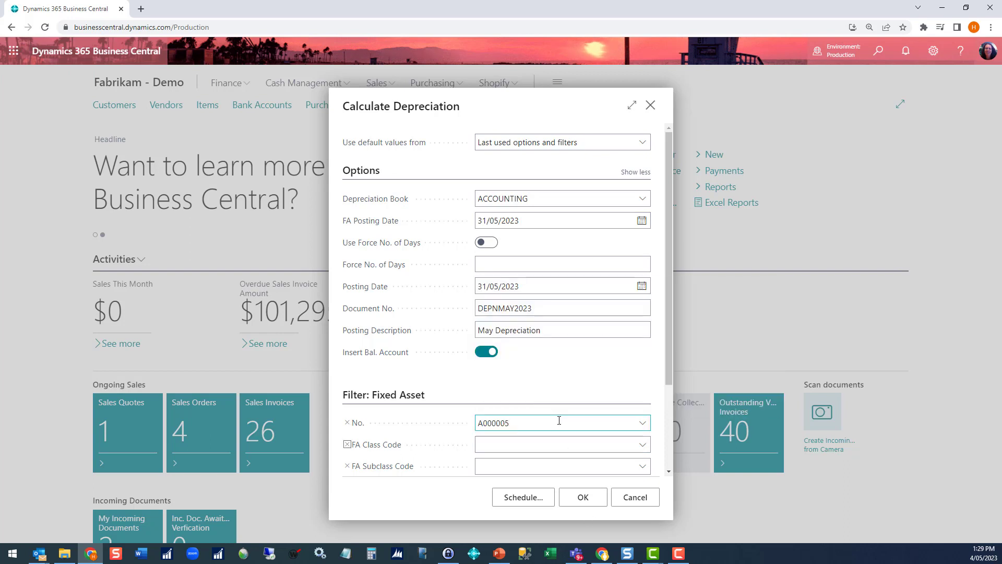
left_click(605, 500)
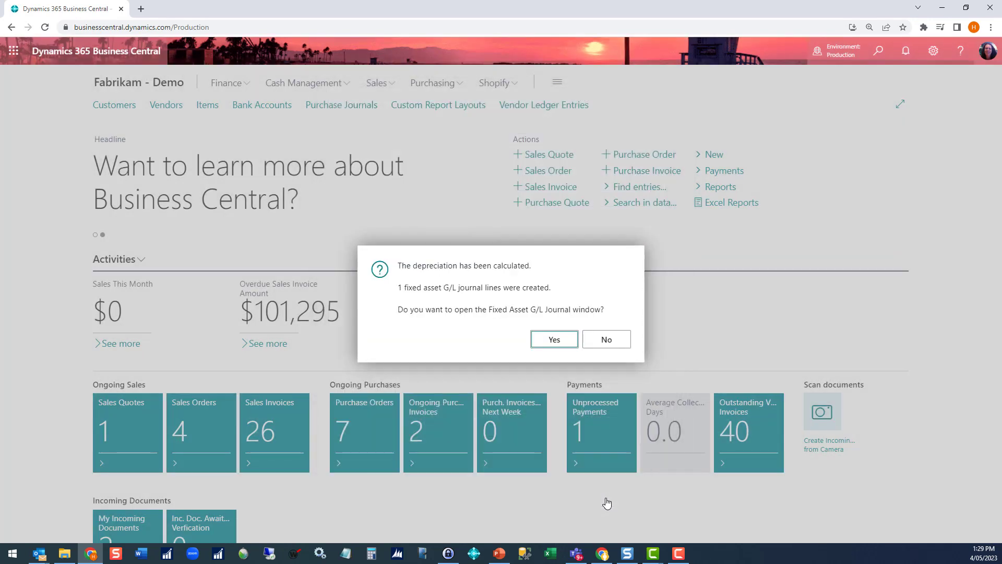
Step: Accept the prompt to open the DEFAULT journal batch with the 75.00 depreciation lines
left_click(554, 340)
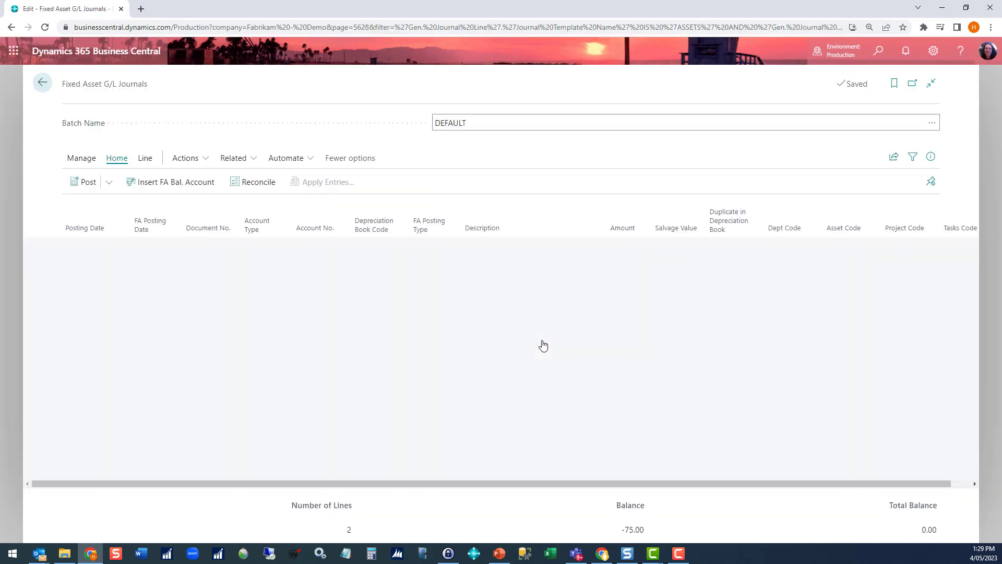